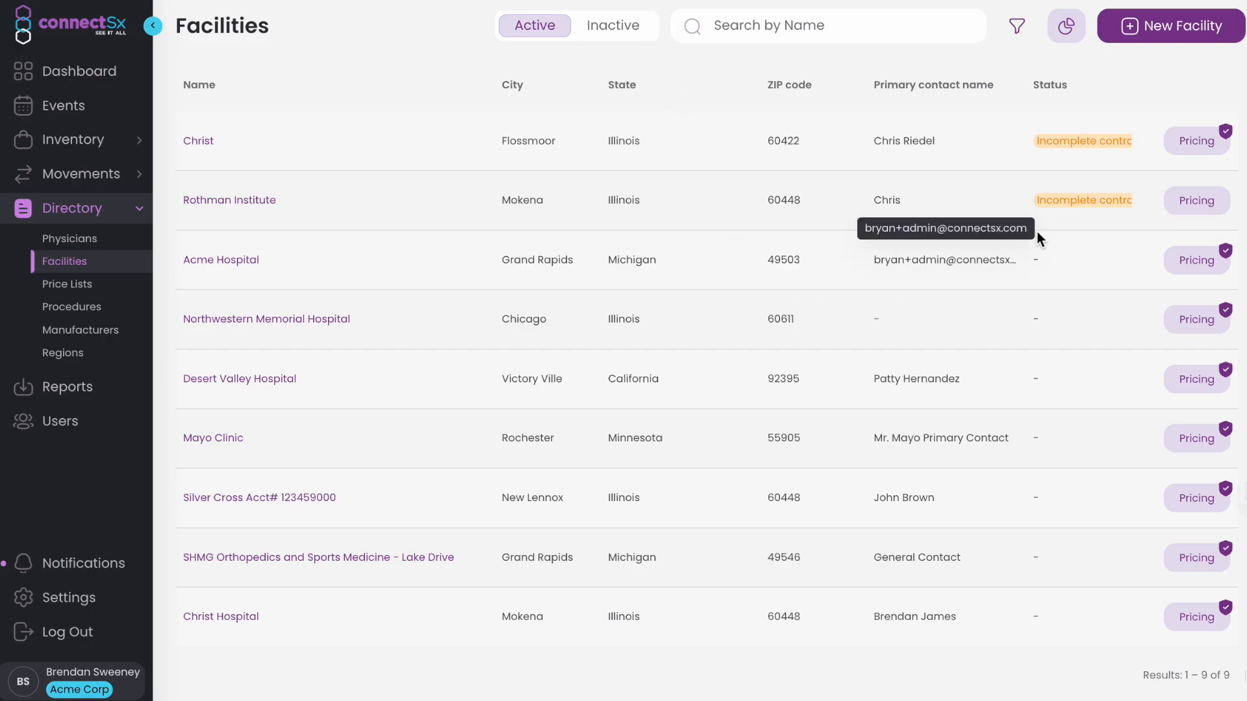
View the pricing actions offered for the Rothman Institute facility and close them without choosing one.
left_click(1194, 206)
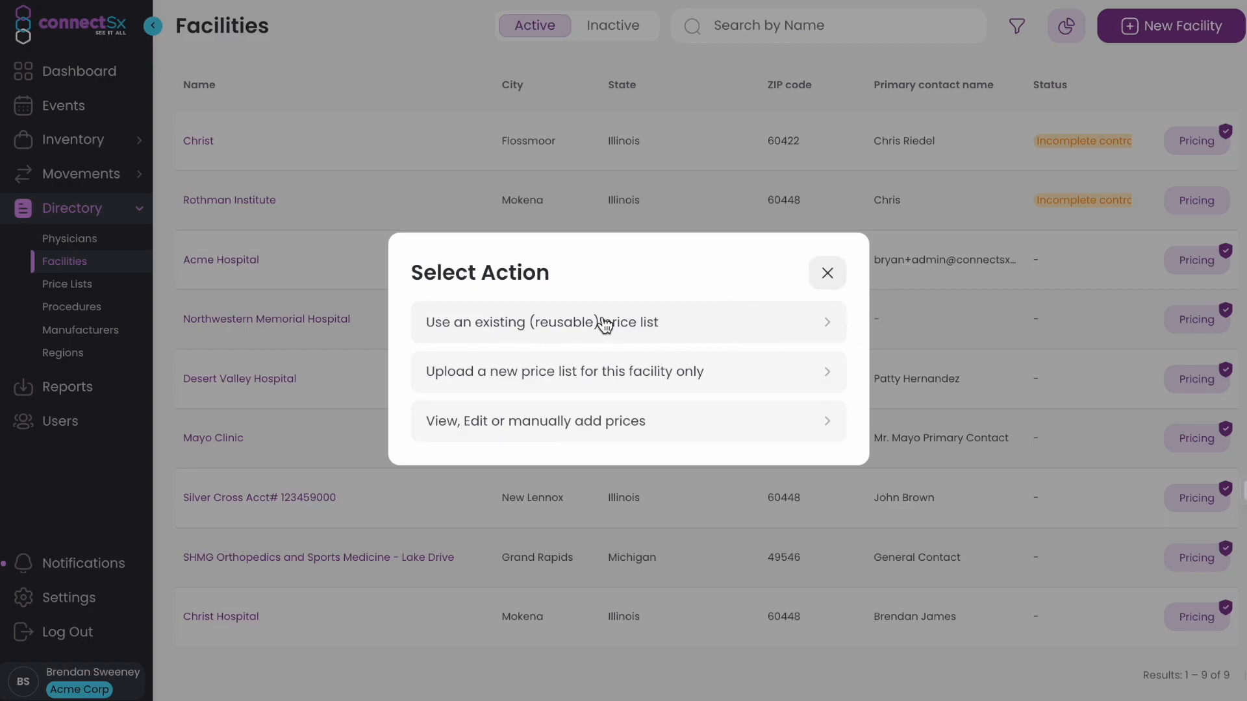
left_click(831, 273)
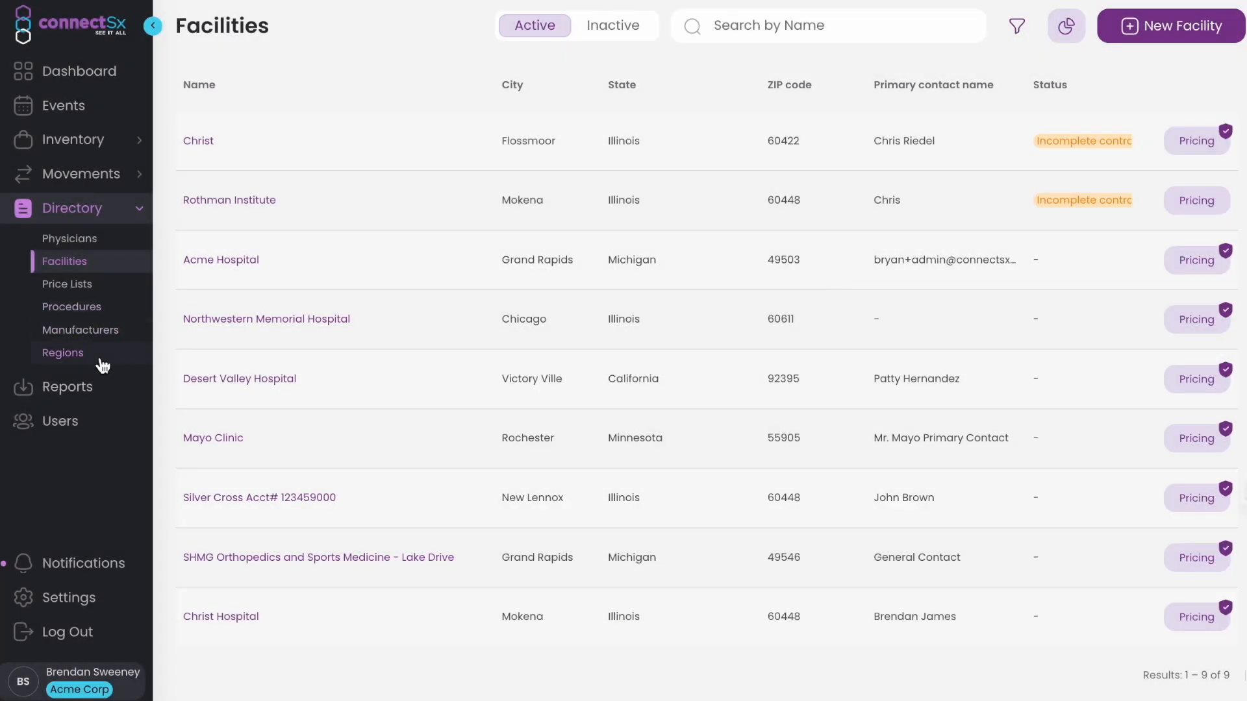
Go to the facility price lists and start creating a new price list.
left_click(69, 286)
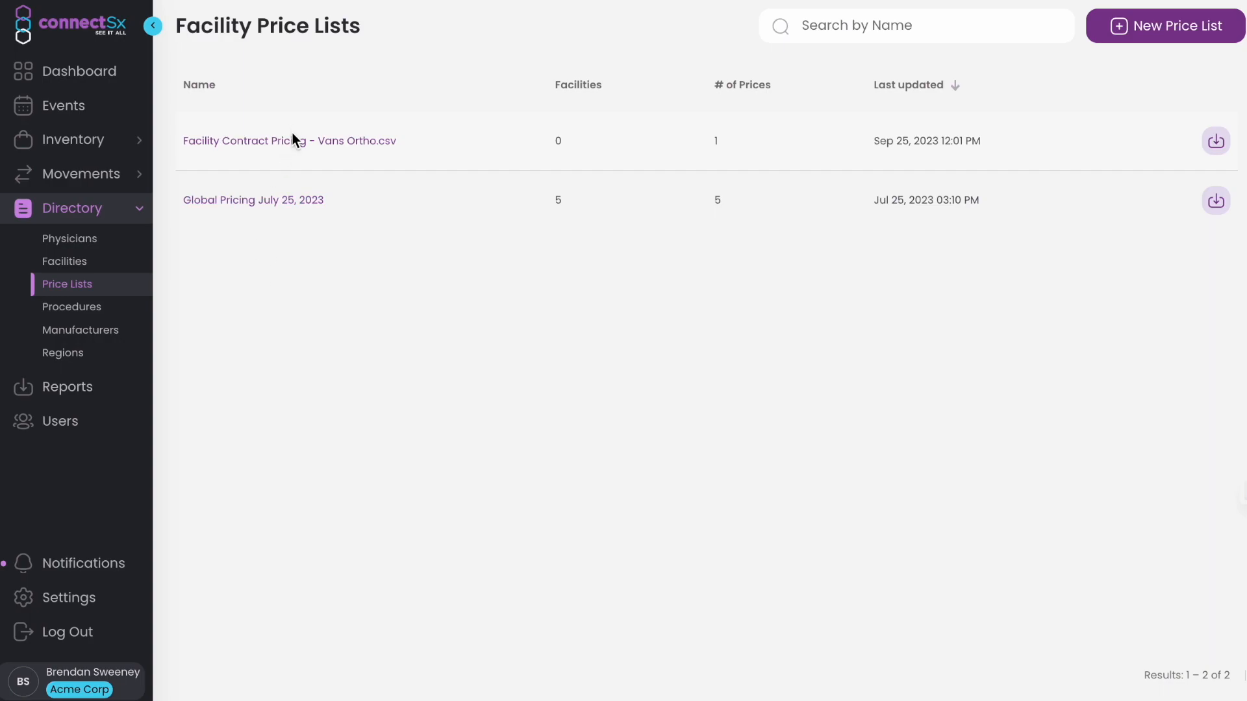
left_click(1120, 37)
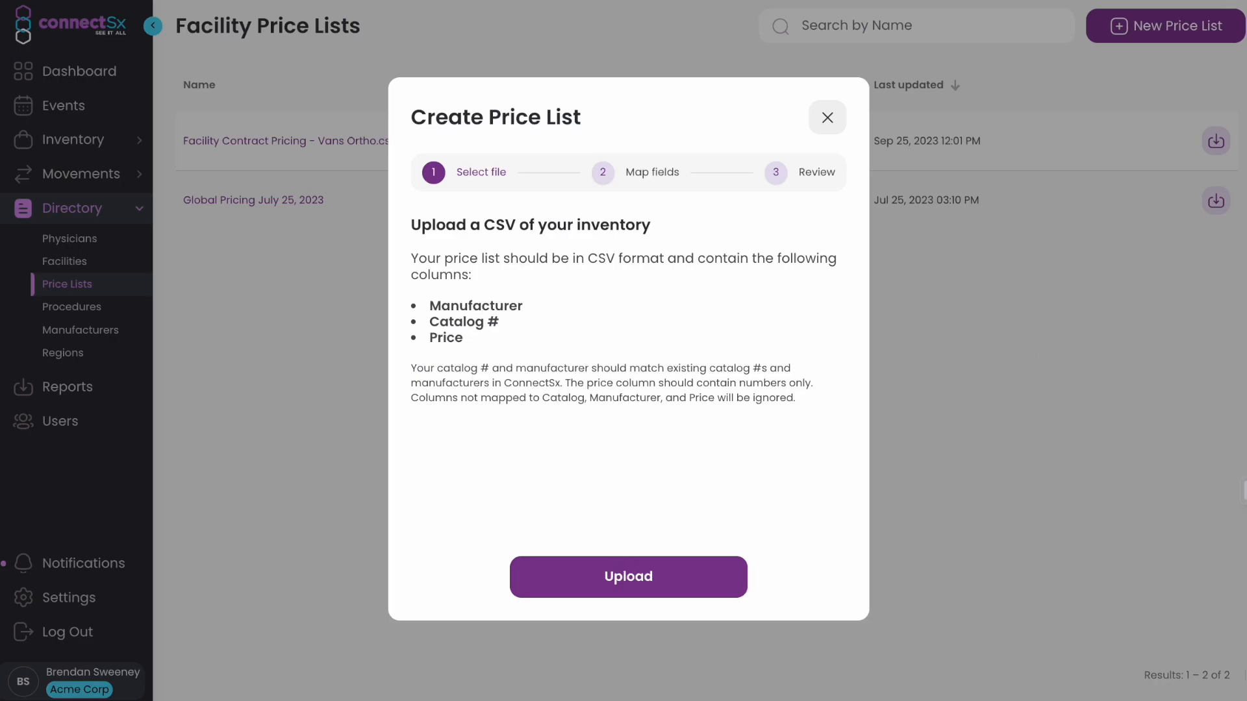
Switch to Excel to examine the catalog number and price columns of the facility contract pricing sheet, then return to the browser.
key("super+Tab")
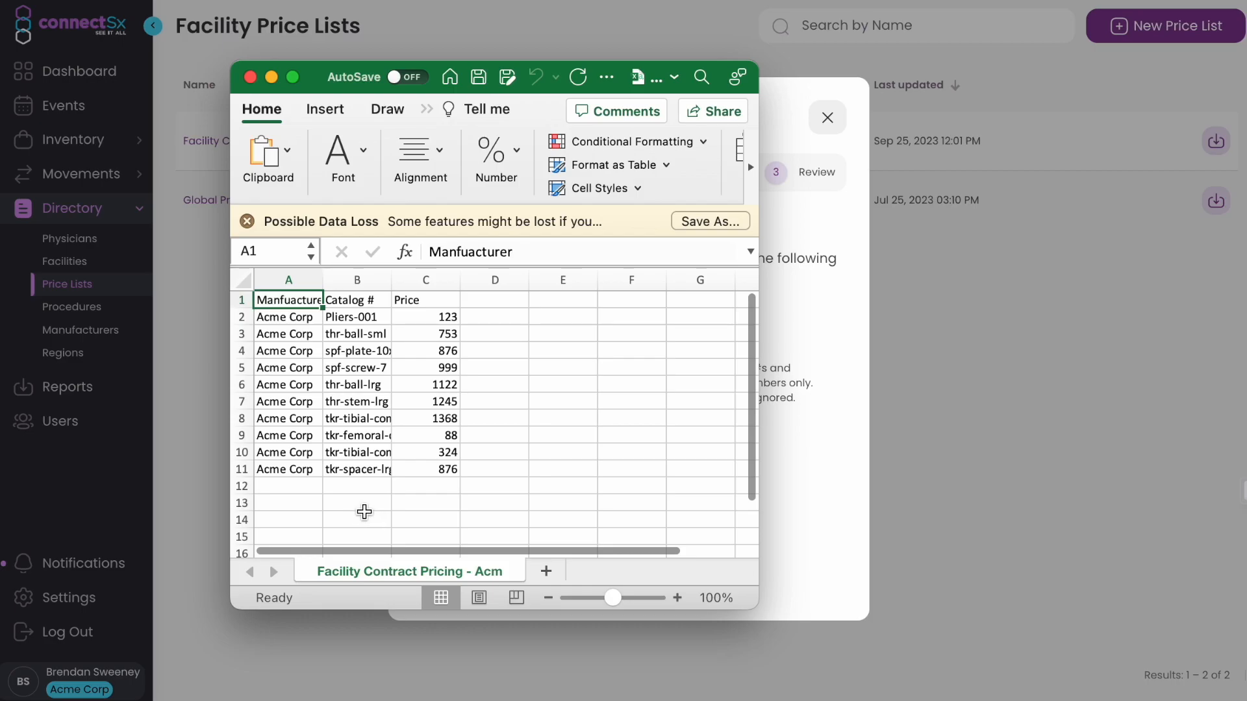
left_click_drag(361, 318, 349, 464)
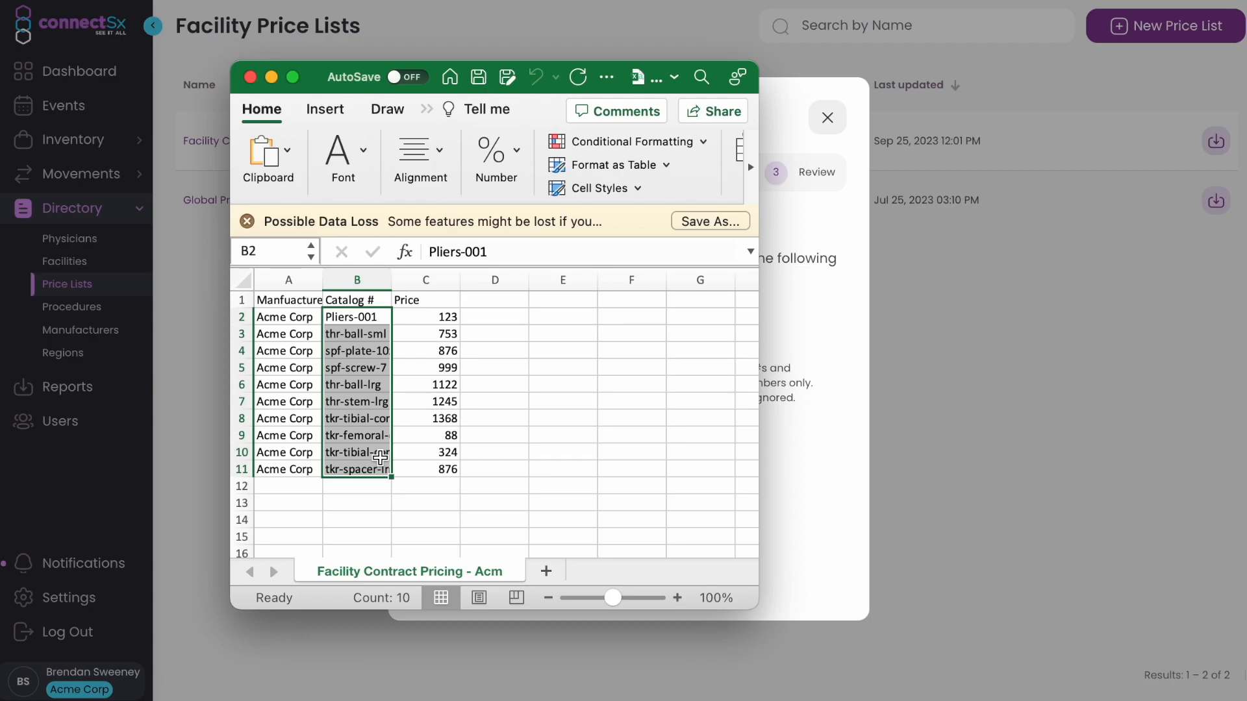
left_click_drag(430, 316, 435, 482)
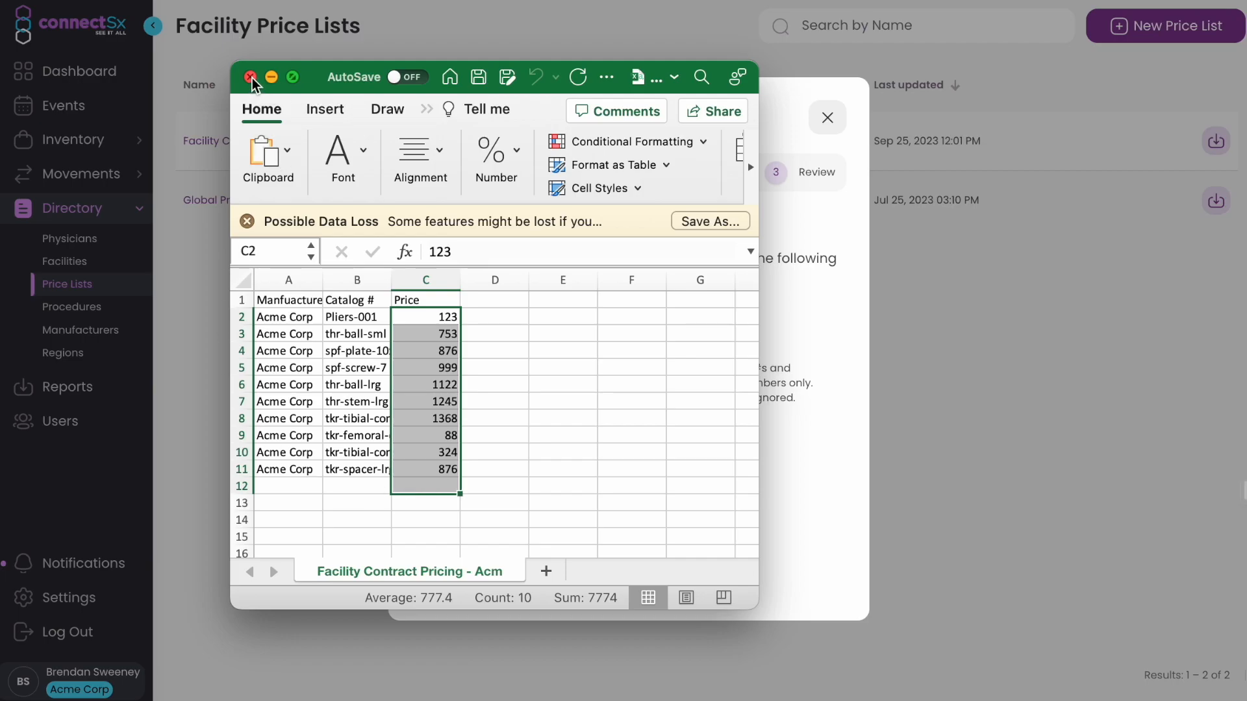
left_click(272, 75)
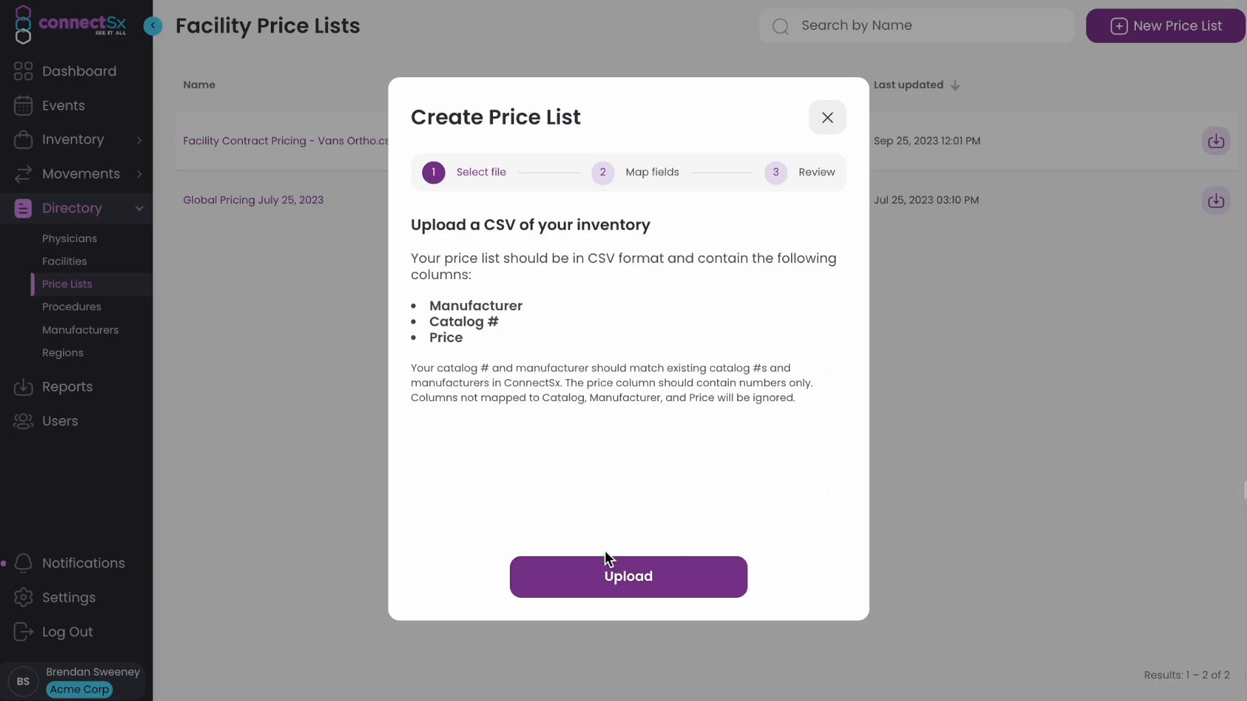
Upload Facility Contract Pricing - Vans Ortho.csv as the price list file and proceed to the field mapping.
left_click(641, 579)
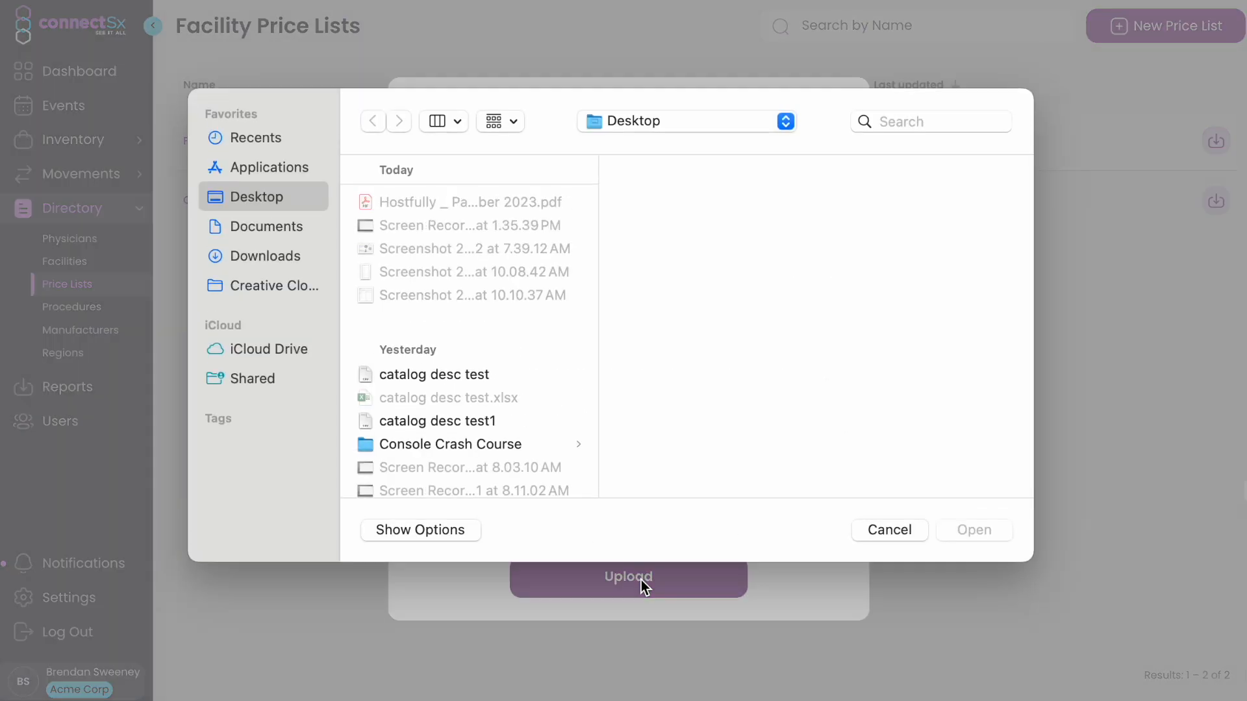
left_click(908, 128)
type("pri")
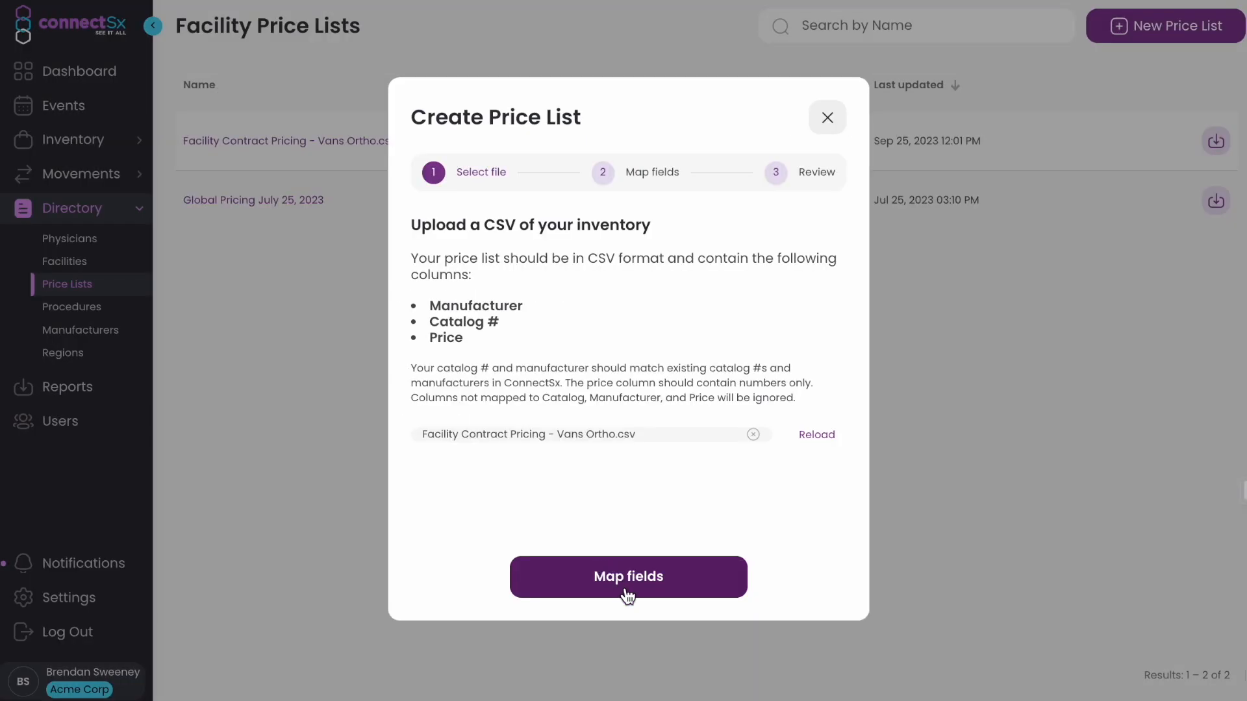
left_click(625, 584)
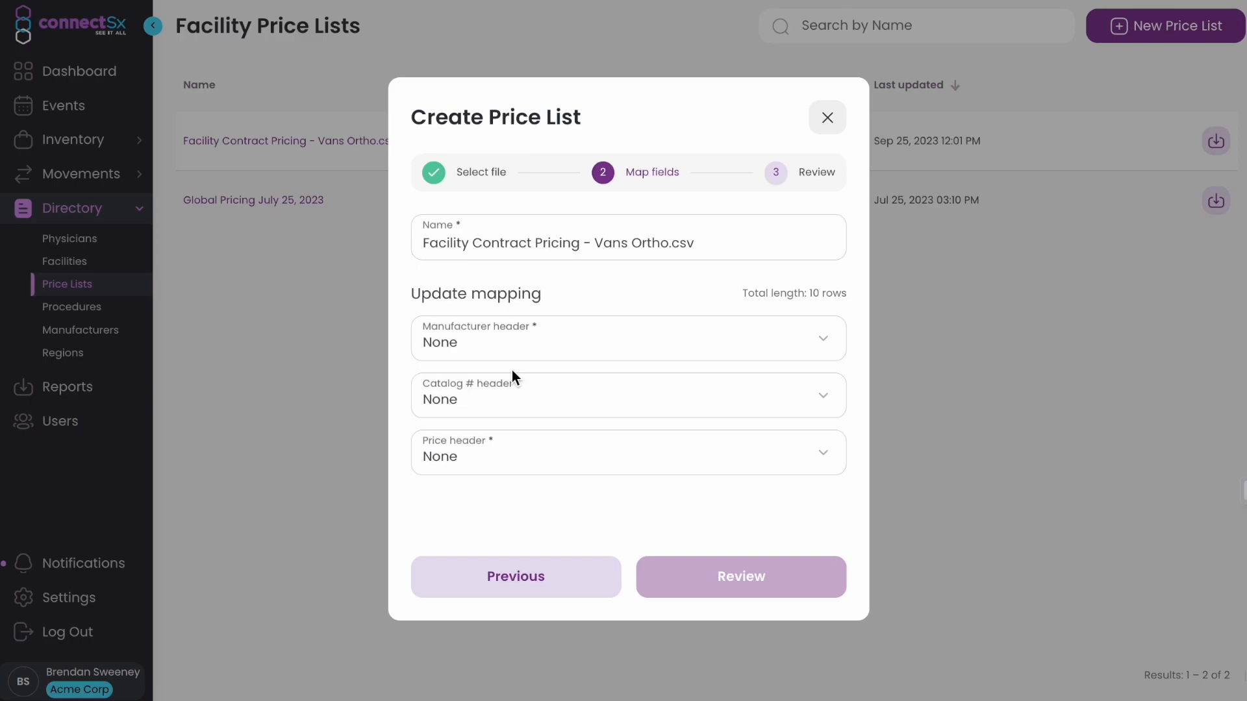
Map the manufacturer header to Manfuacturer, the catalog number header to Catalog #, and the price header to Price.
left_click(544, 340)
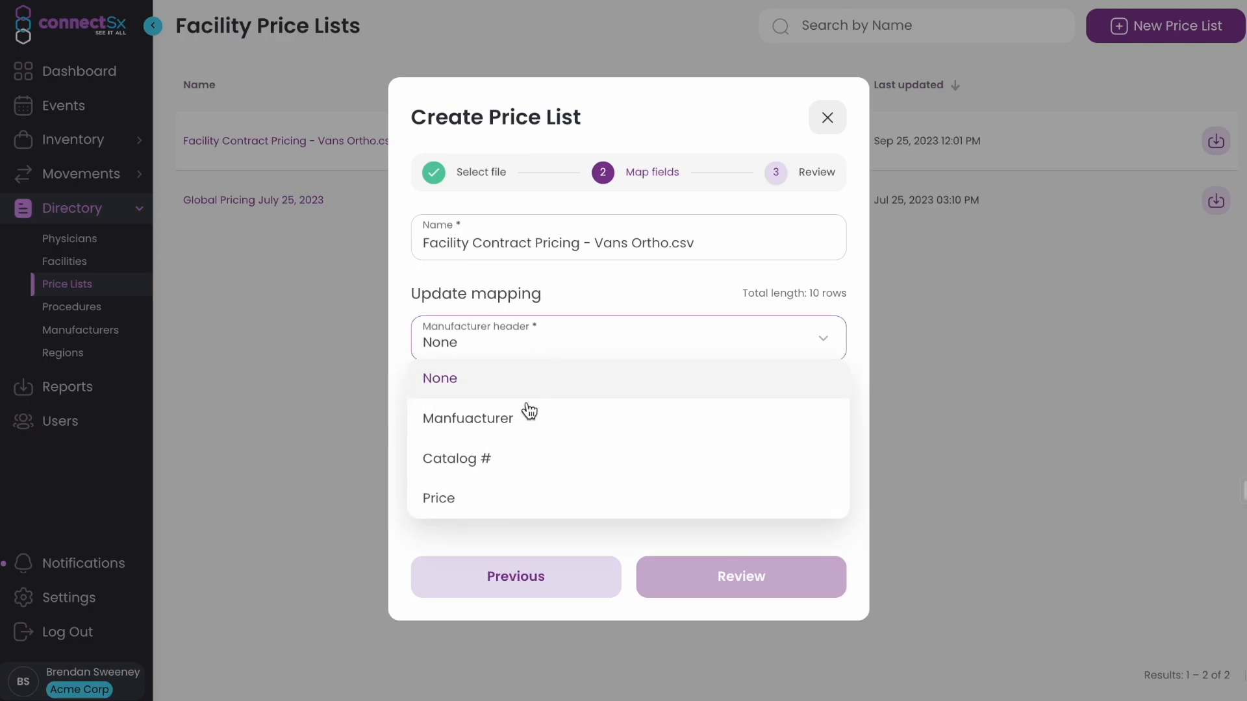
left_click(524, 424)
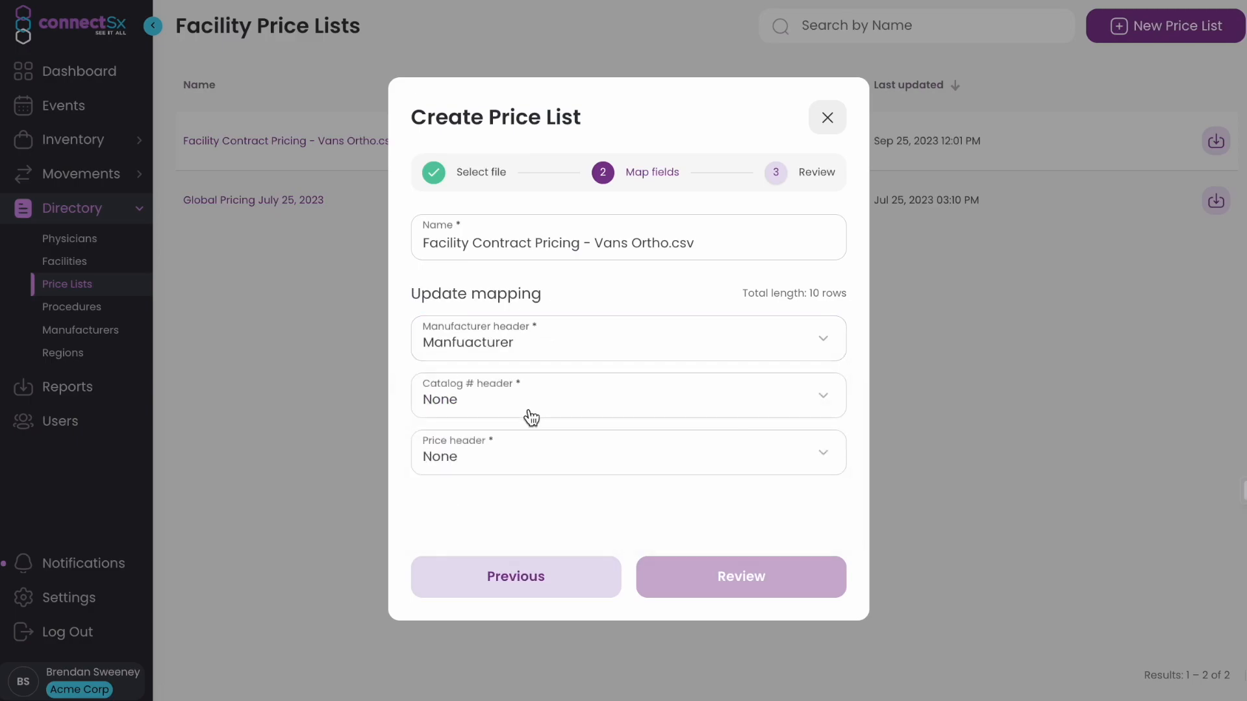
left_click(548, 396)
left_click(509, 517)
left_click(557, 455)
left_click(525, 614)
left_click(553, 458)
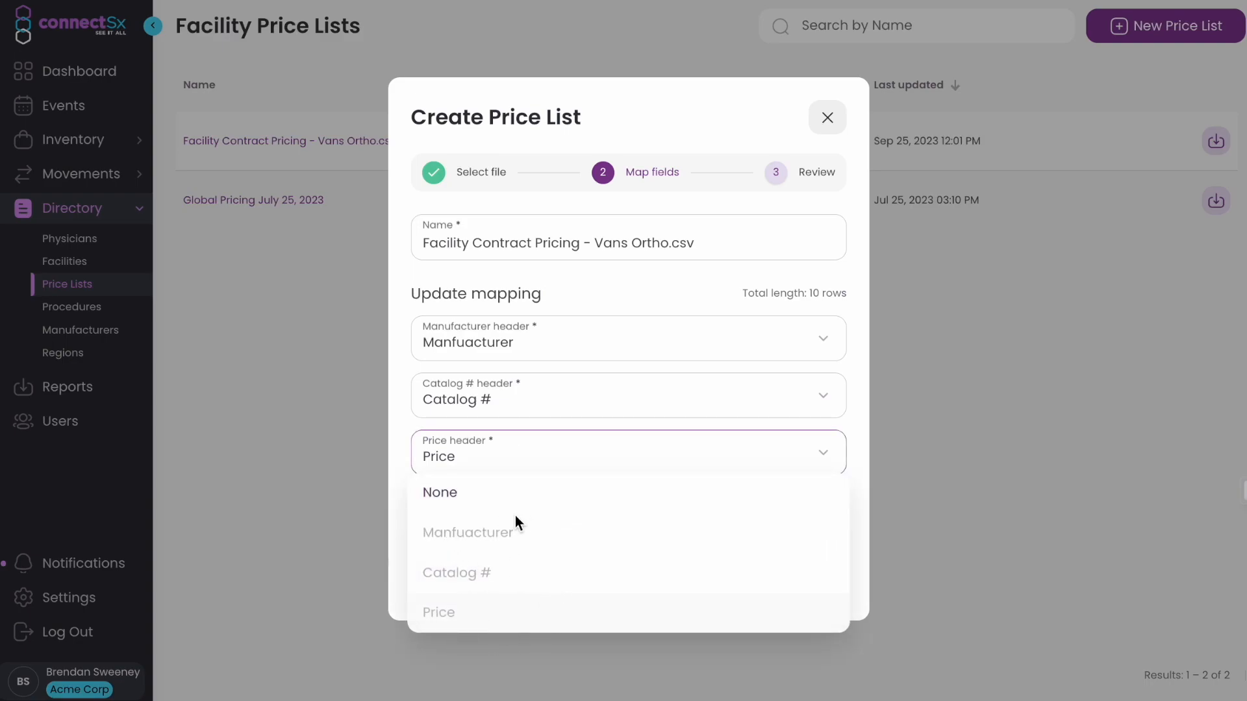
left_click(399, 484)
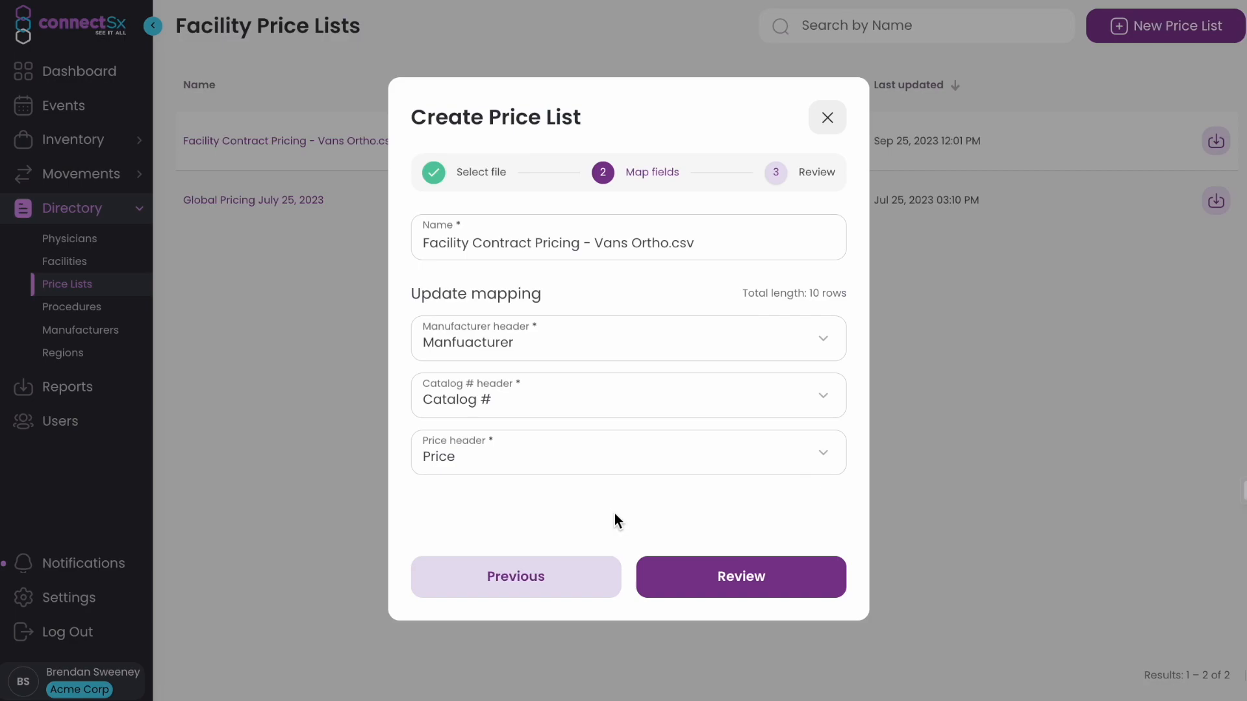
In the imported data review, set the Pliers-001 price to 145 and remove the TKR-3000-lrg row.
left_click(746, 578)
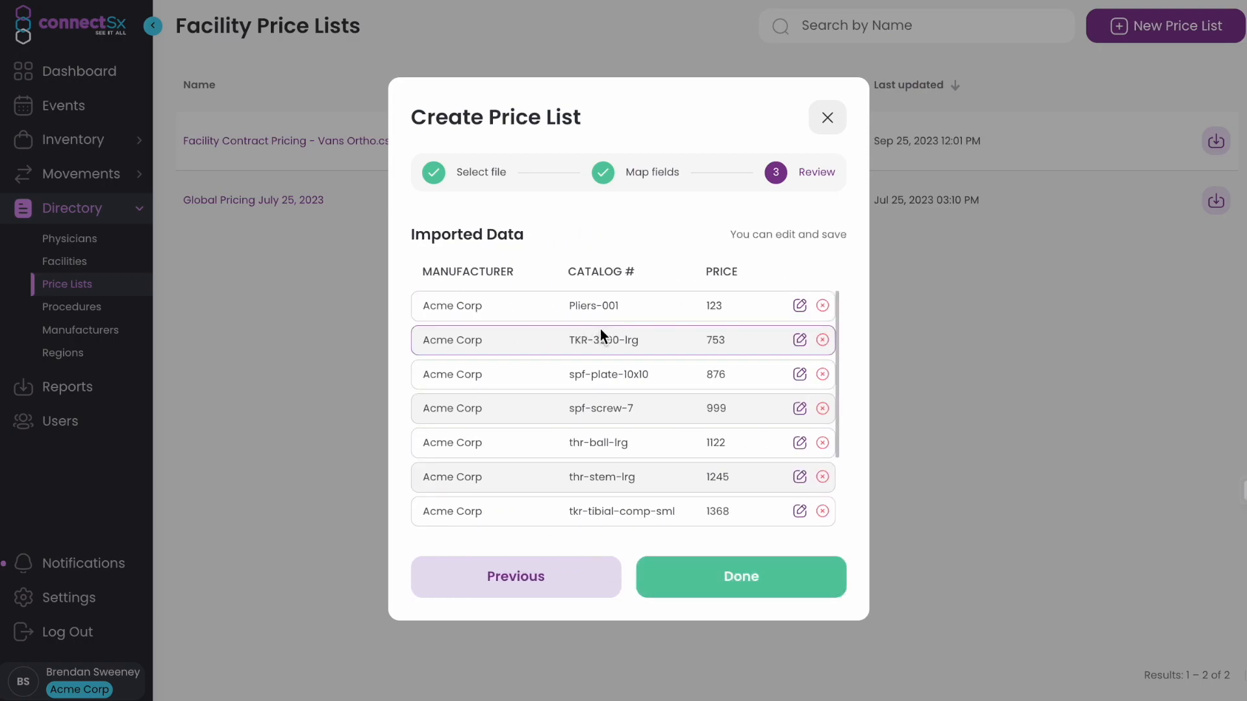
scroll(600, 327, "down", 3)
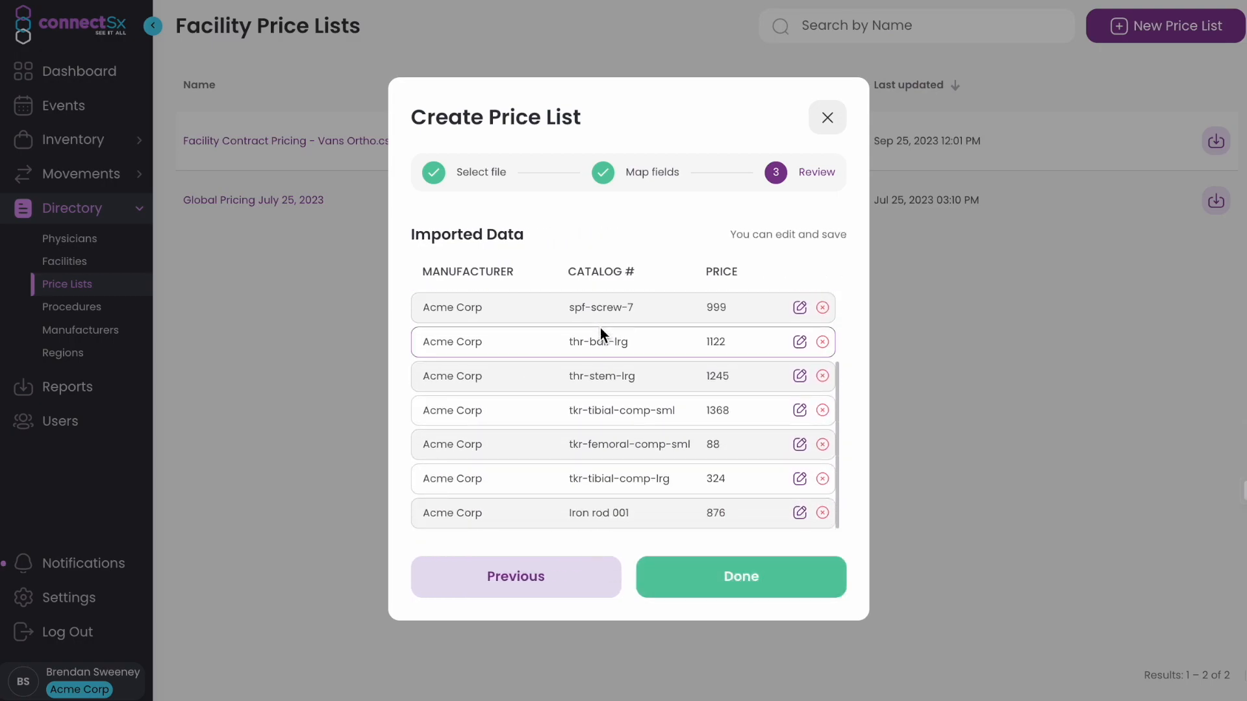
scroll(600, 445, "up", 3)
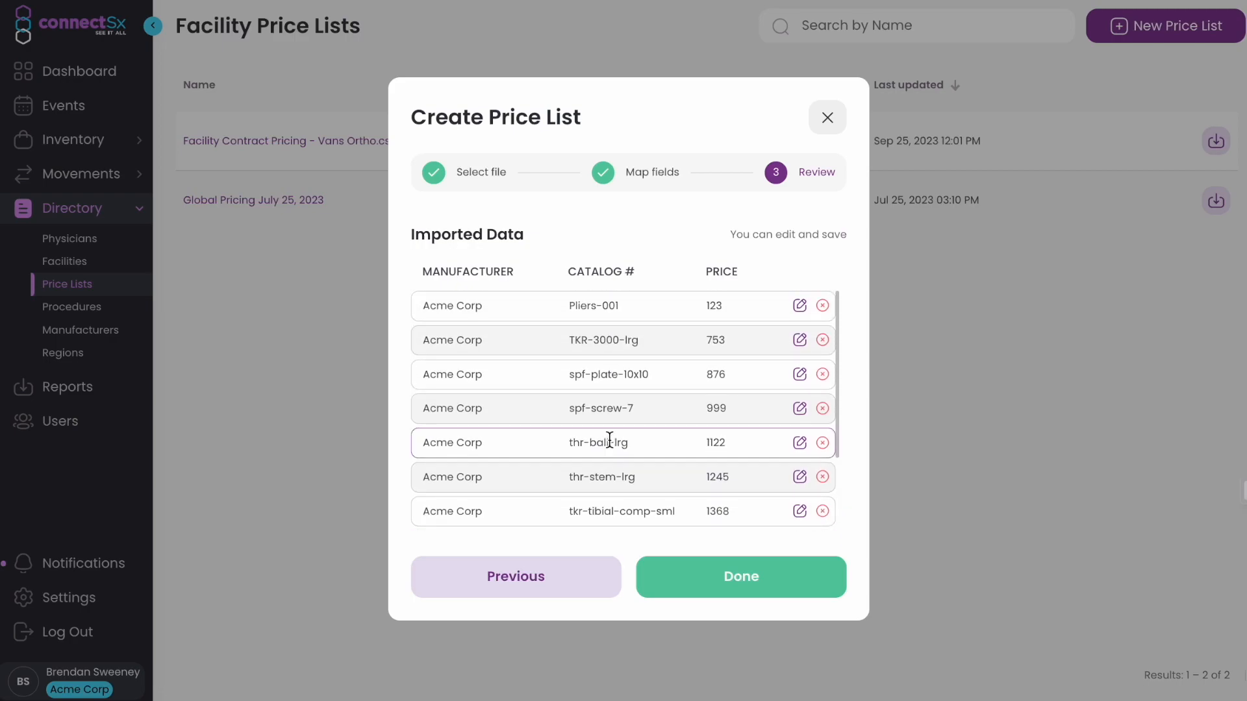
left_click(800, 305)
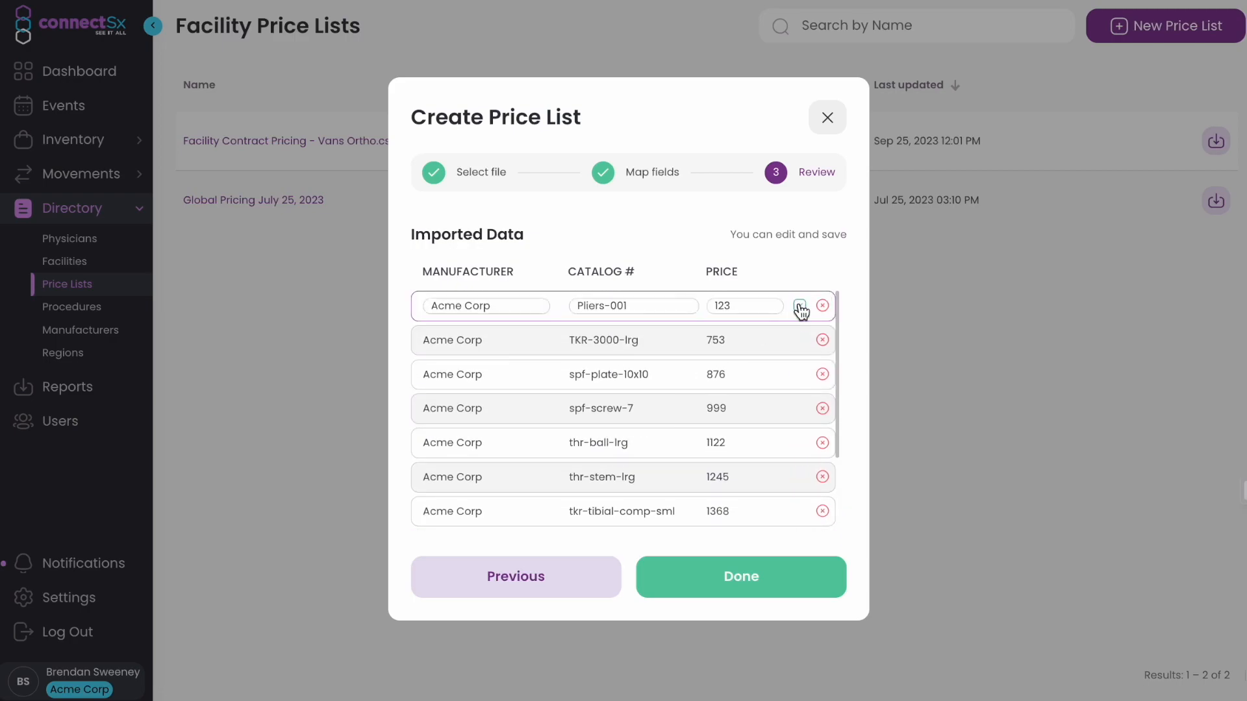
key("BackSpace")
key("BackSpace")
type("45")
left_click(799, 306)
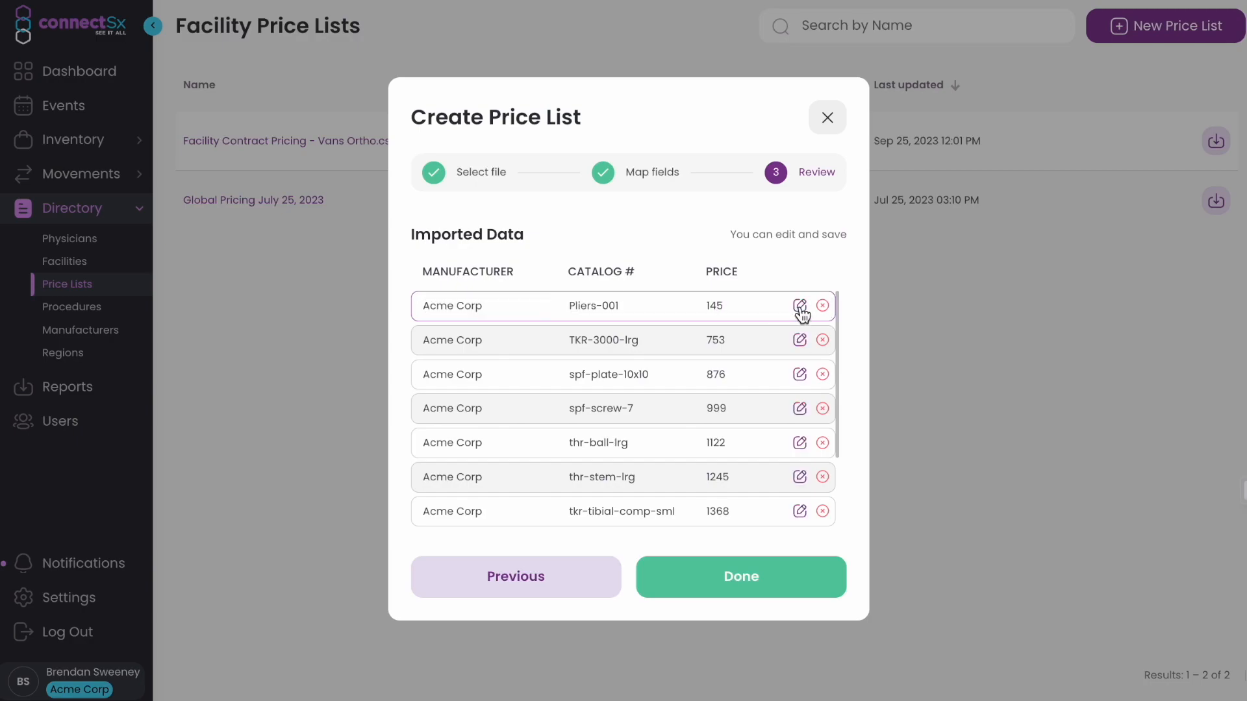
left_click(822, 341)
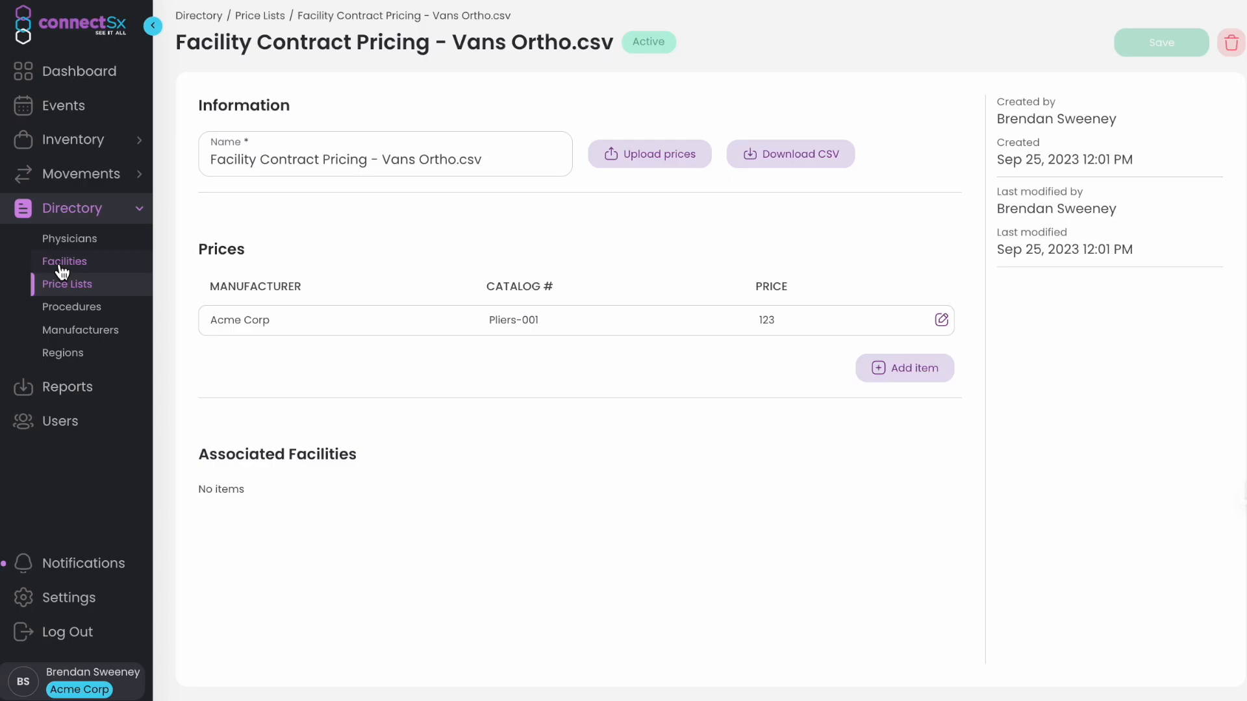
From the facilities list, choose an existing price list for Rothman Institute and select Facility Contract Pricing - Vans Ortho.csv.
left_click(62, 264)
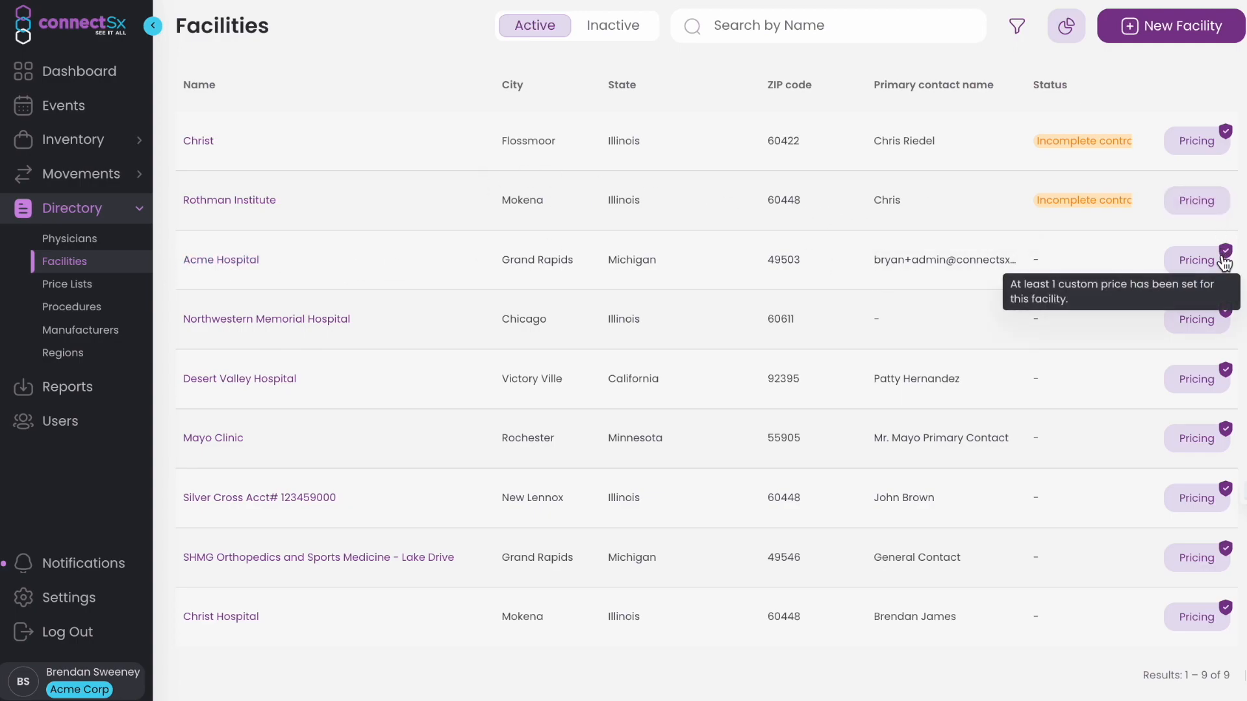
left_click(1200, 204)
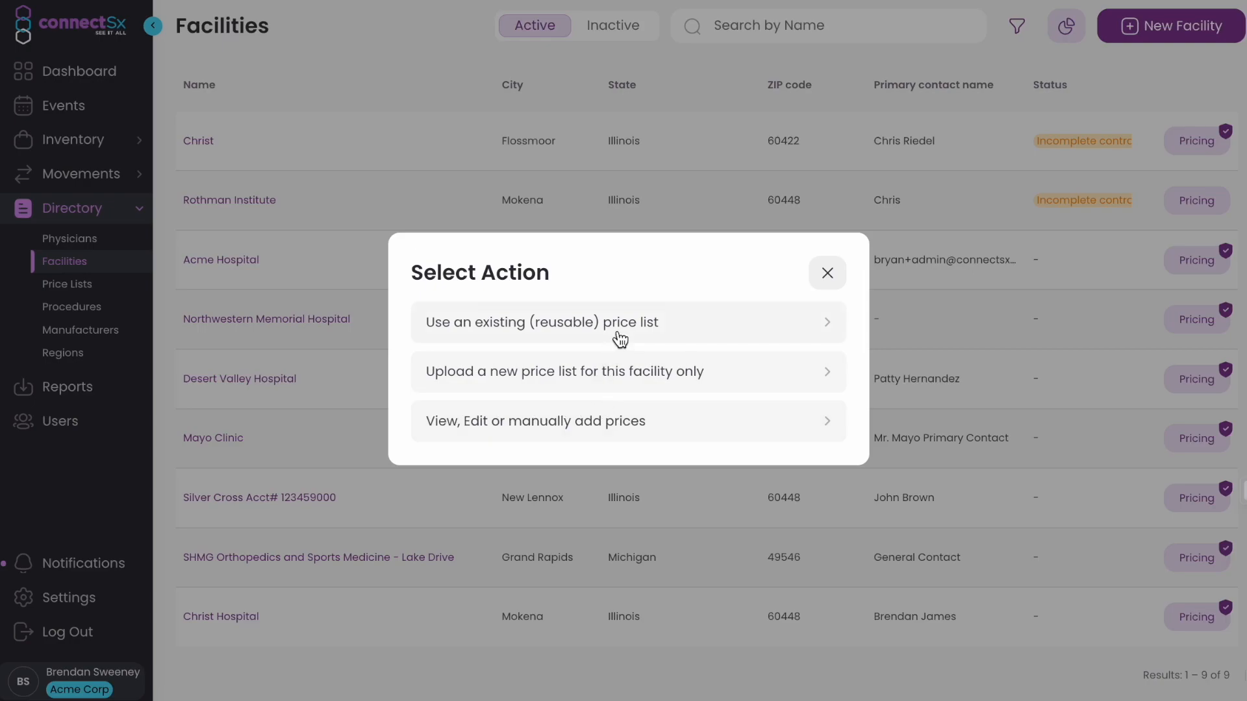
left_click(672, 329)
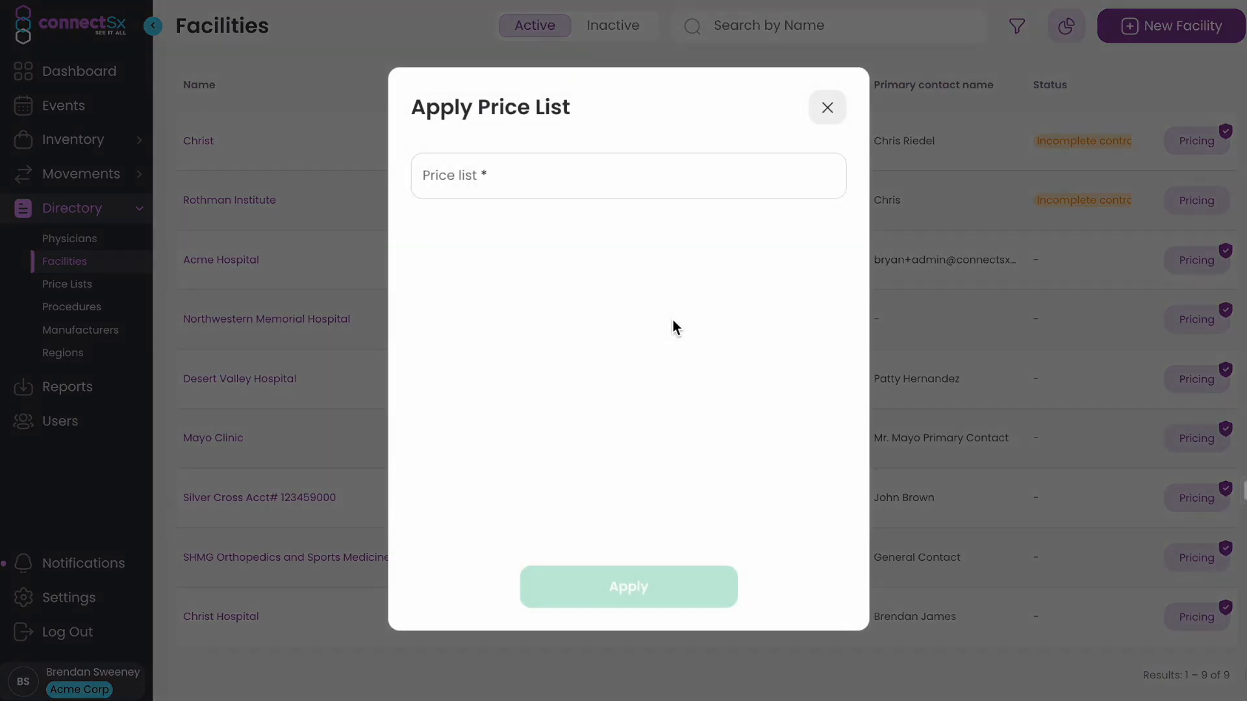
left_click(509, 177)
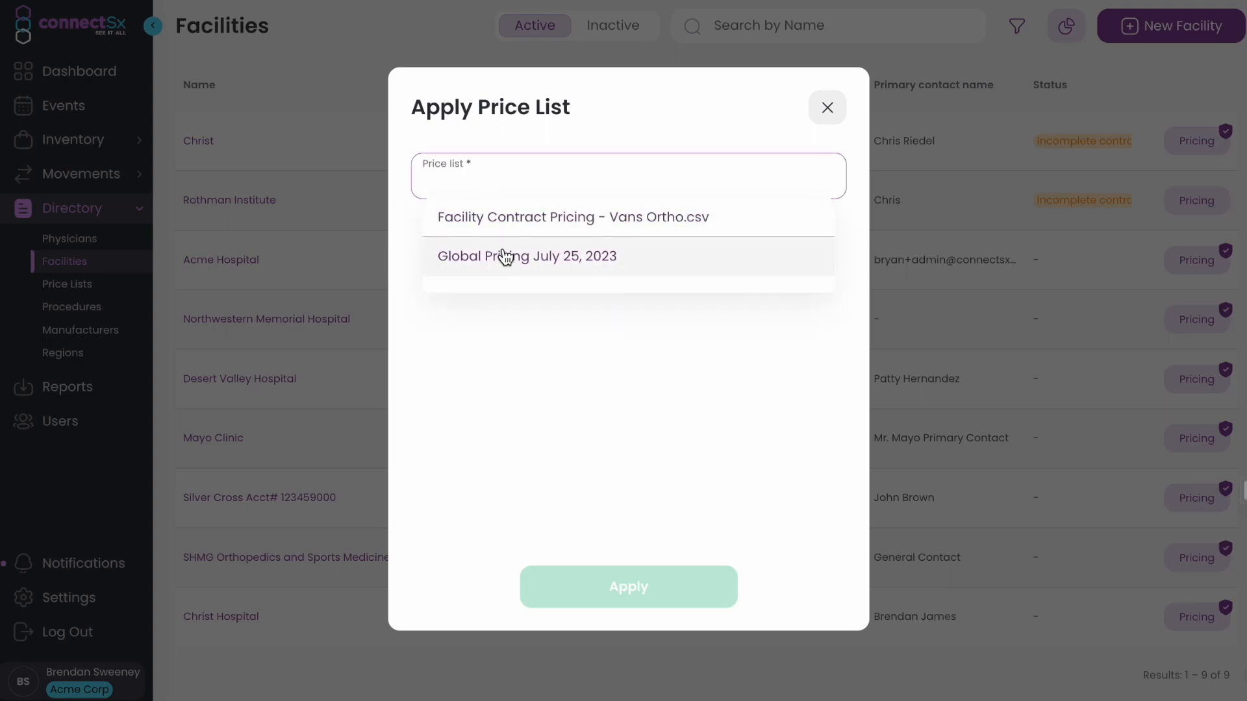
left_click(513, 225)
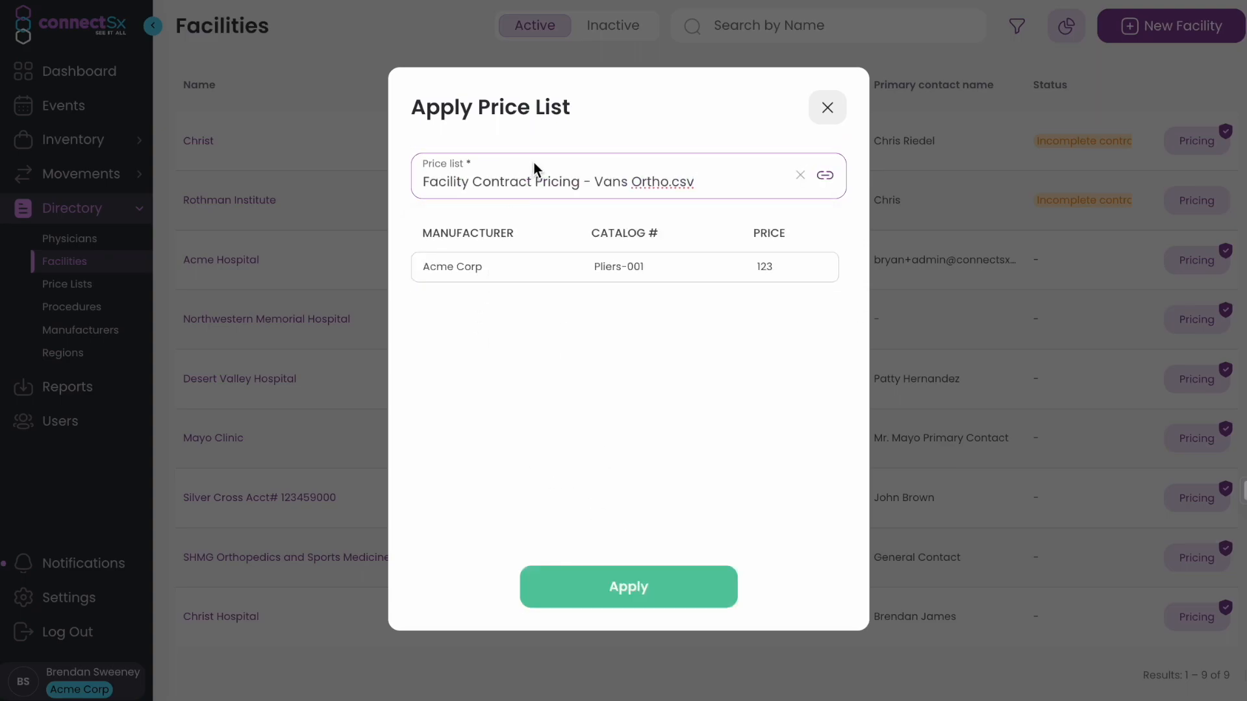
Replace the selected price list with Global Pricing July 25, 2023 and apply it to the facility.
left_click(800, 174)
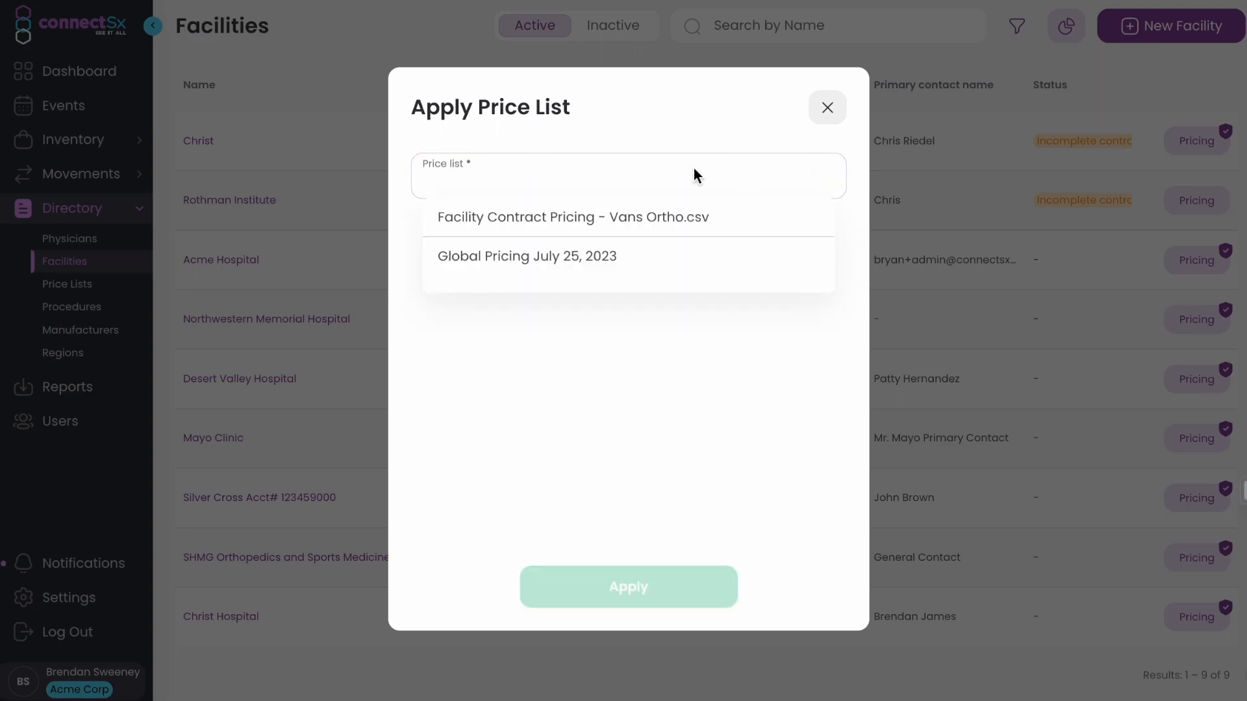
left_click(567, 263)
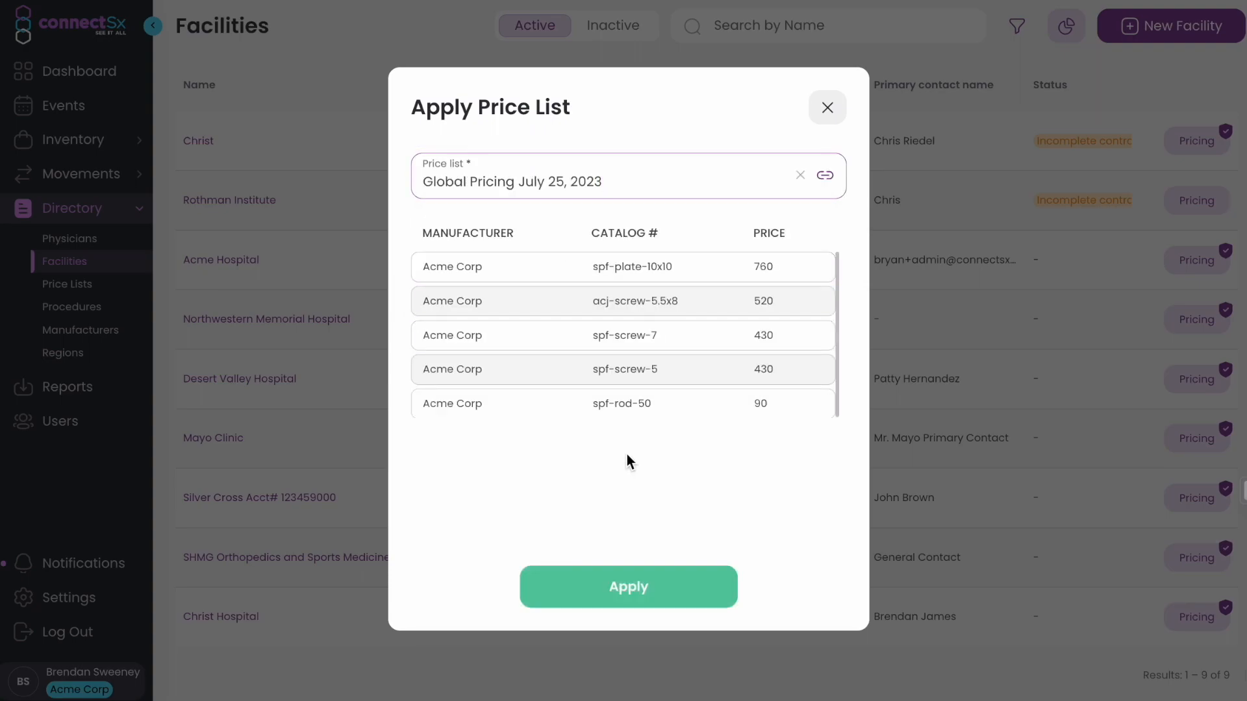
left_click(625, 584)
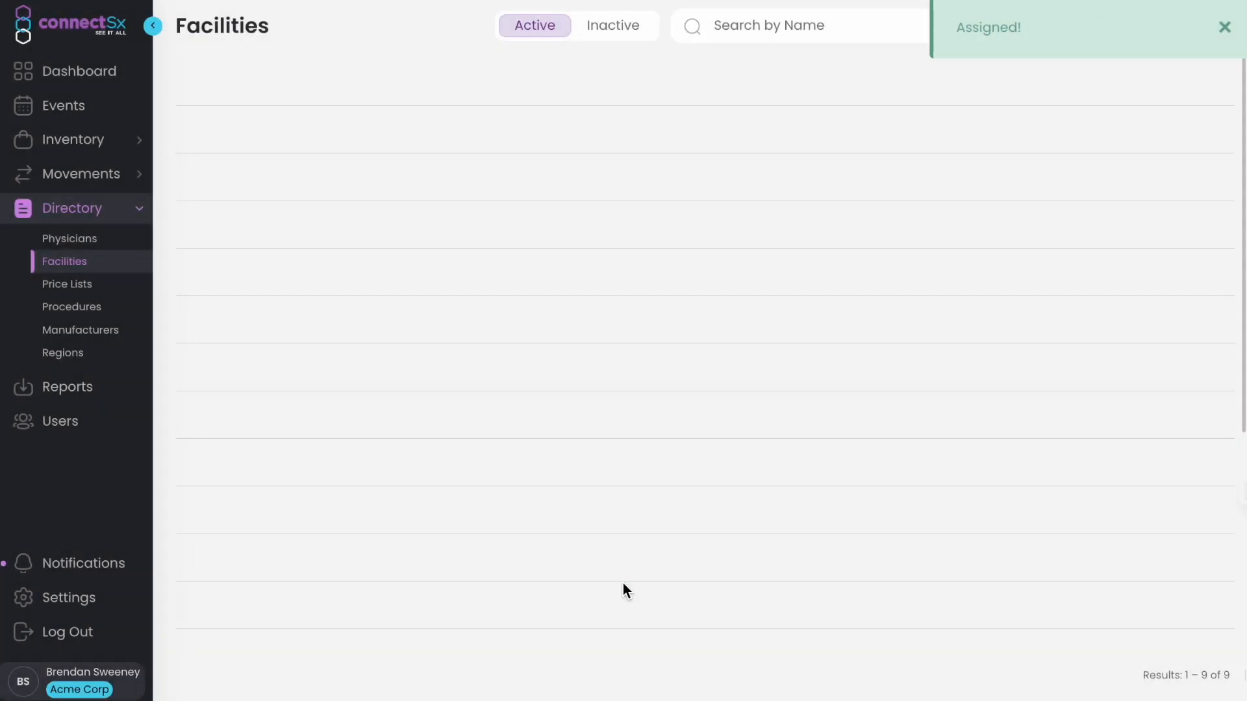